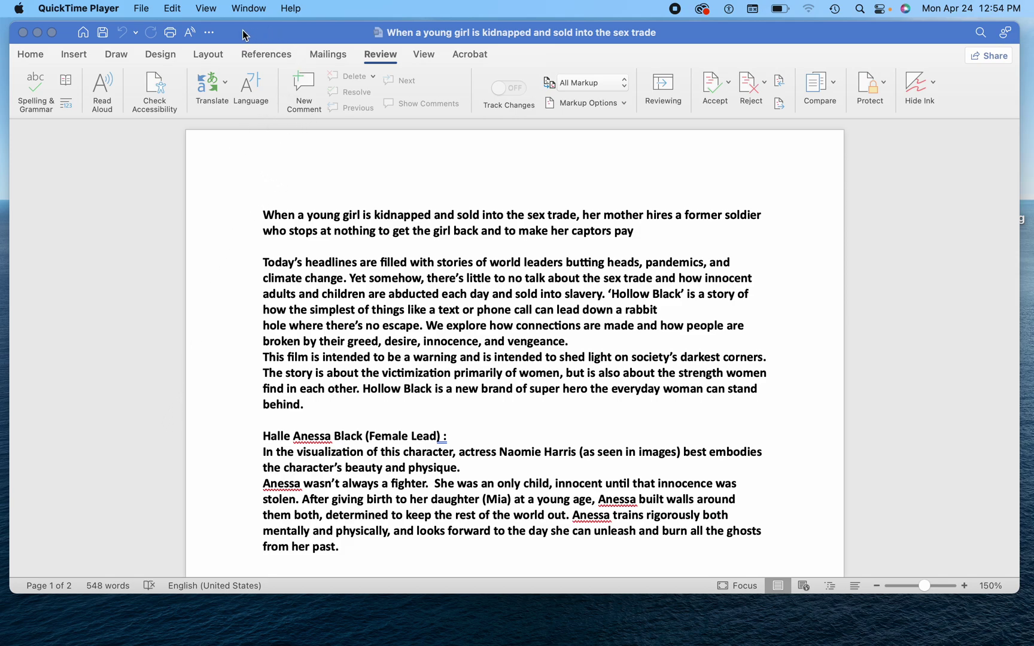
Focus the Word window and switch the ribbon from the Review tools to the View tools.
{"action": "left_click", "coordinate": [190, 35]}
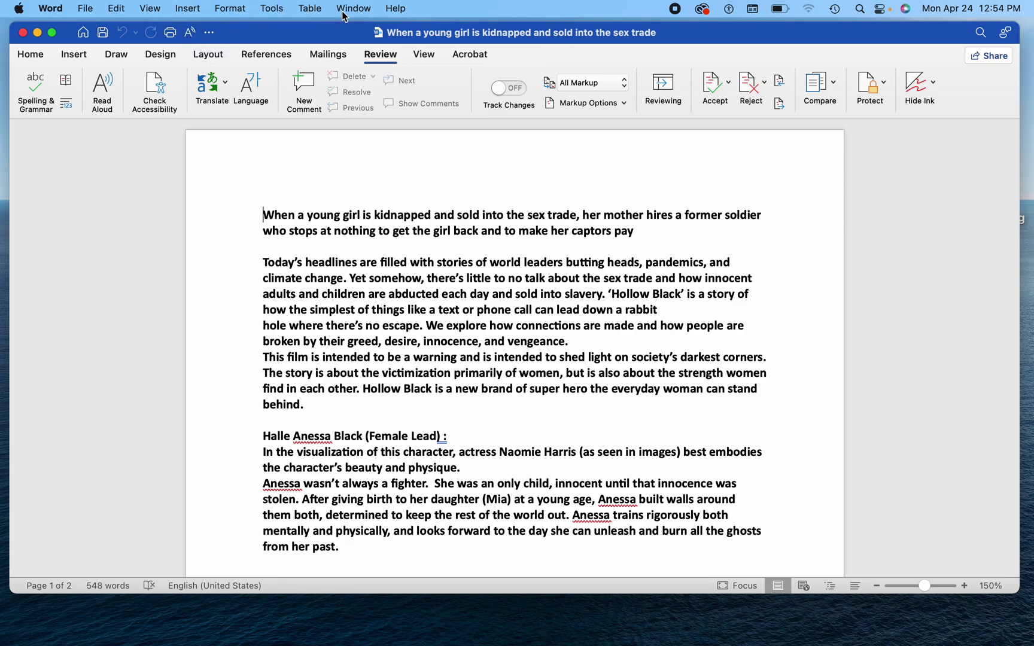
{"action": "left_click", "coordinate": [379, 56]}
{"action": "left_click", "coordinate": [379, 55]}
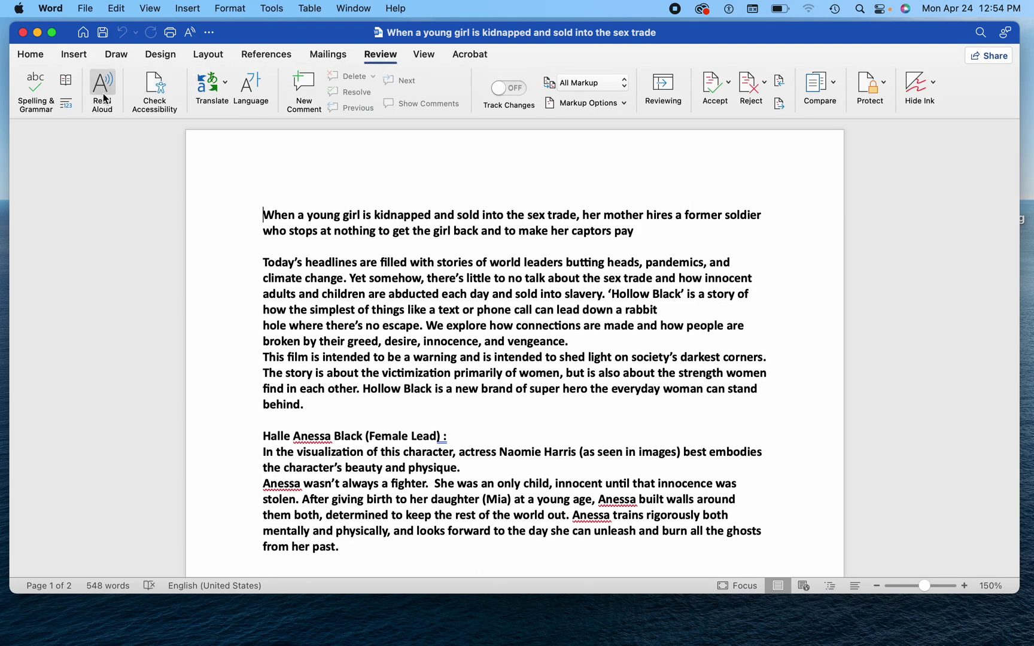
{"action": "left_click", "coordinate": [427, 59]}
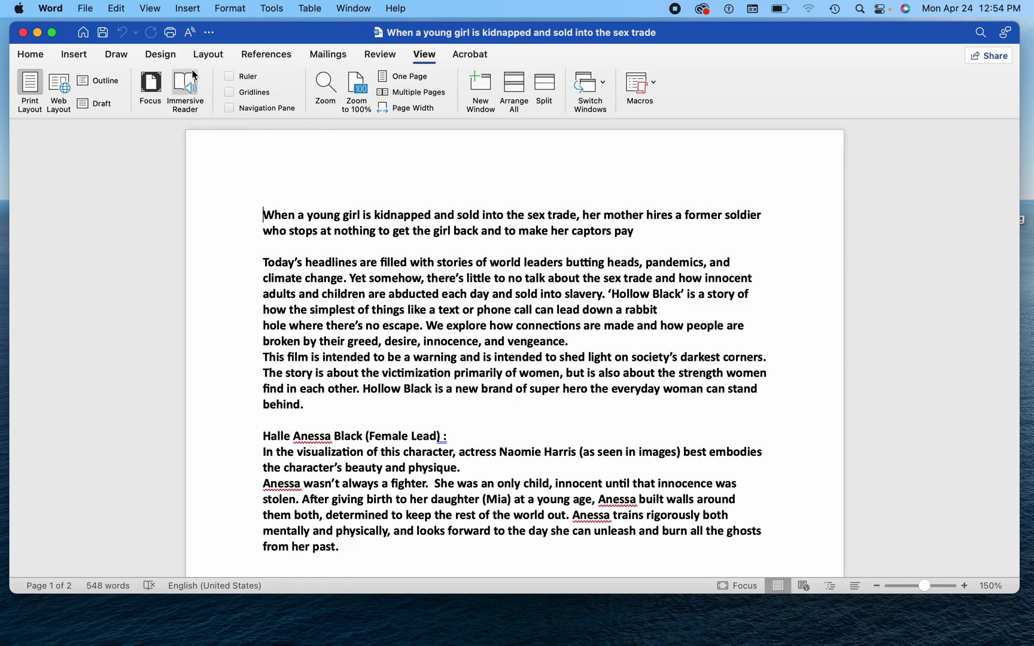
{"action": "left_click", "coordinate": [209, 35]}
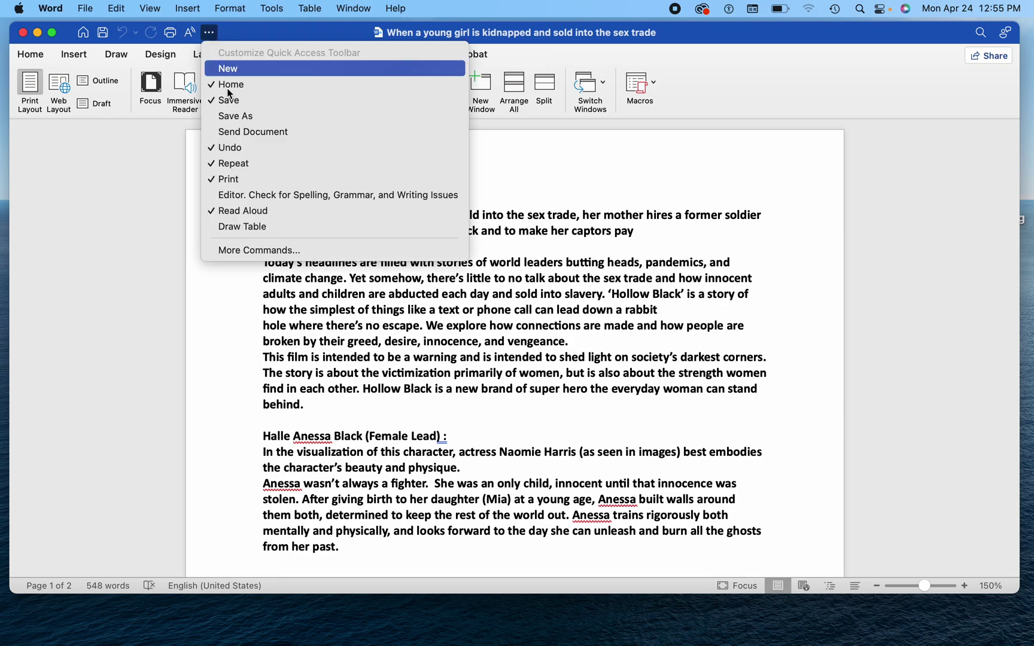
{"action": "left_click", "coordinate": [256, 250]}
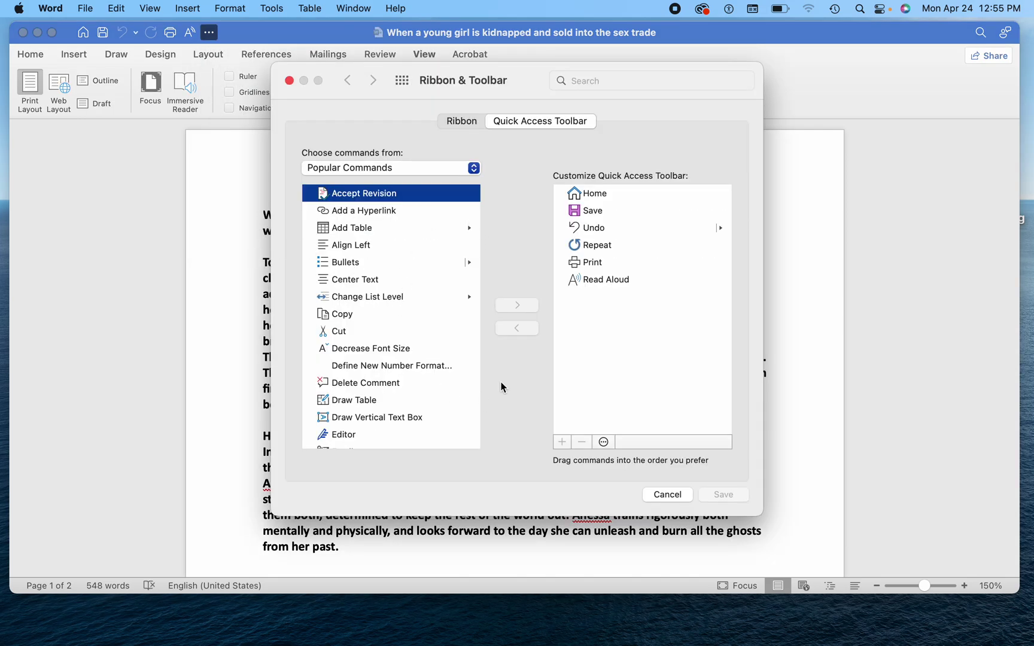
{"action": "left_click", "coordinate": [418, 263]}
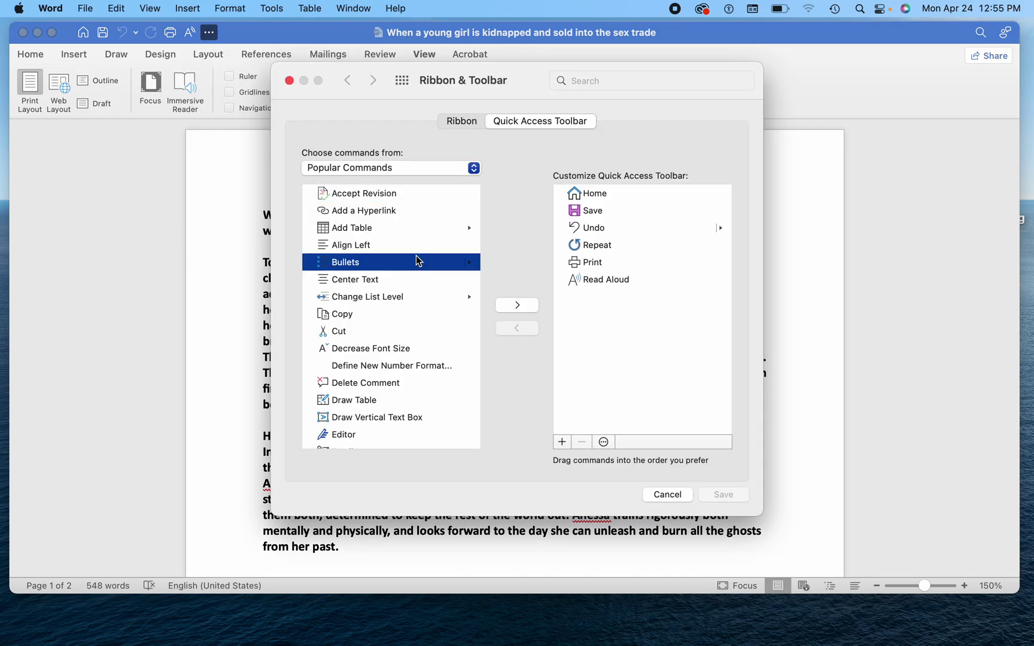
{"action": "left_click", "coordinate": [421, 246]}
{"action": "left_click", "coordinate": [425, 213]}
{"action": "left_click", "coordinate": [427, 299]}
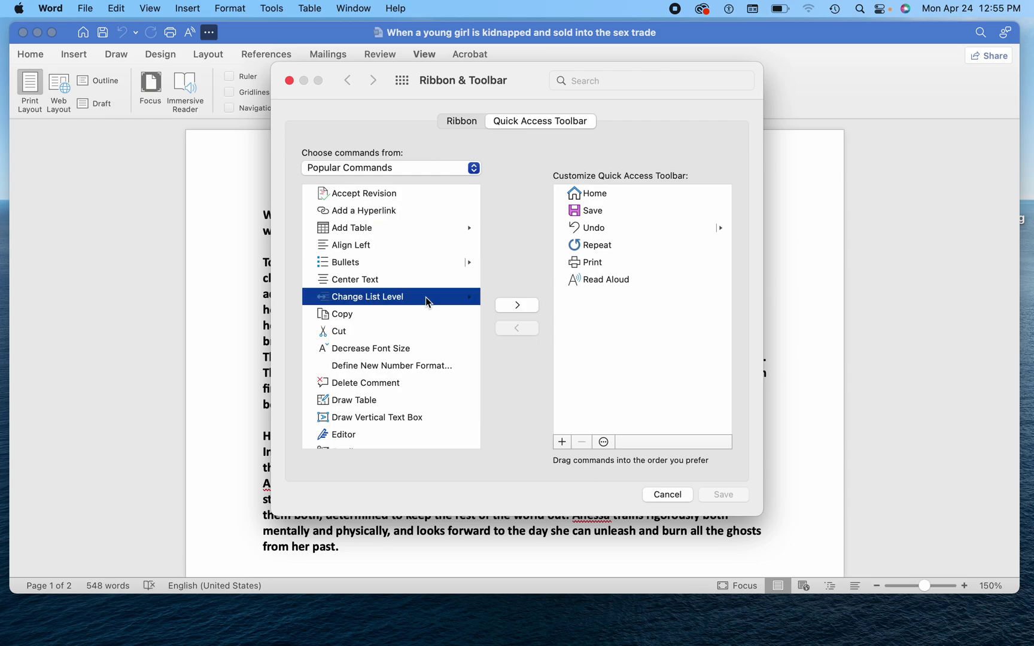
{"action": "key", "text": "r"}
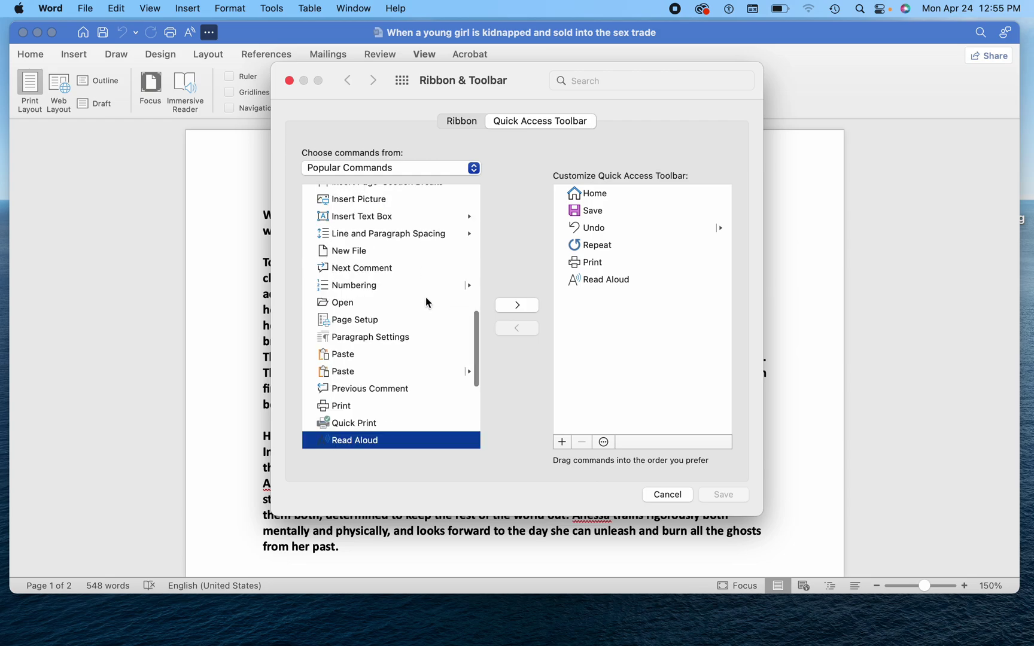
{"action": "scroll", "coordinate": [402, 369], "scroll_direction": "down", "scroll_amount": 3}
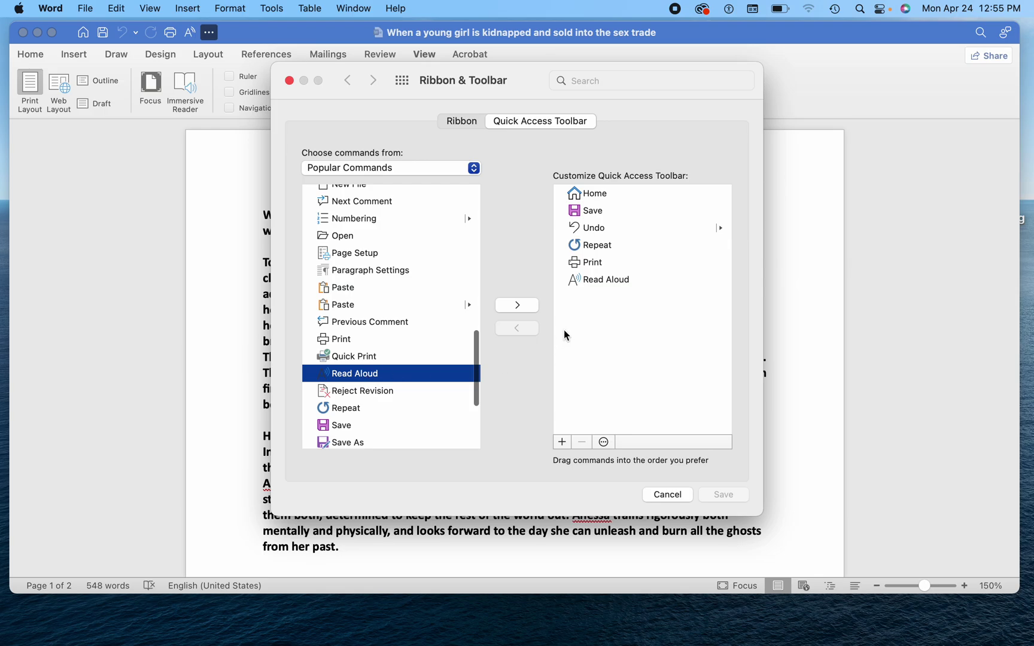
{"action": "left_click_drag", "start_coordinate": [596, 282], "coordinate": [574, 279]}
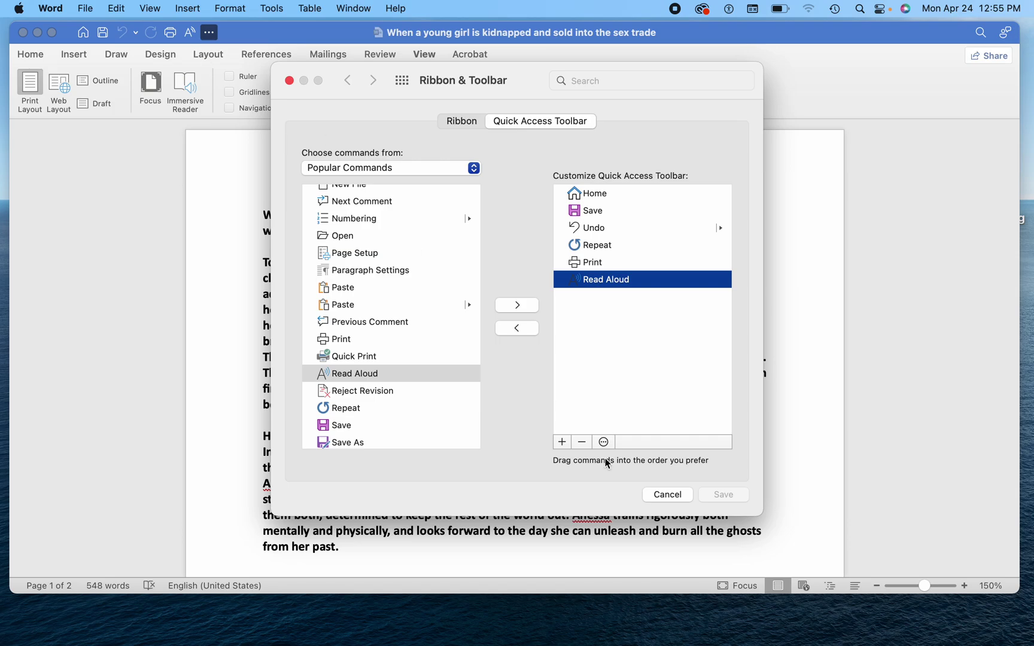
{"action": "left_click", "coordinate": [678, 498]}
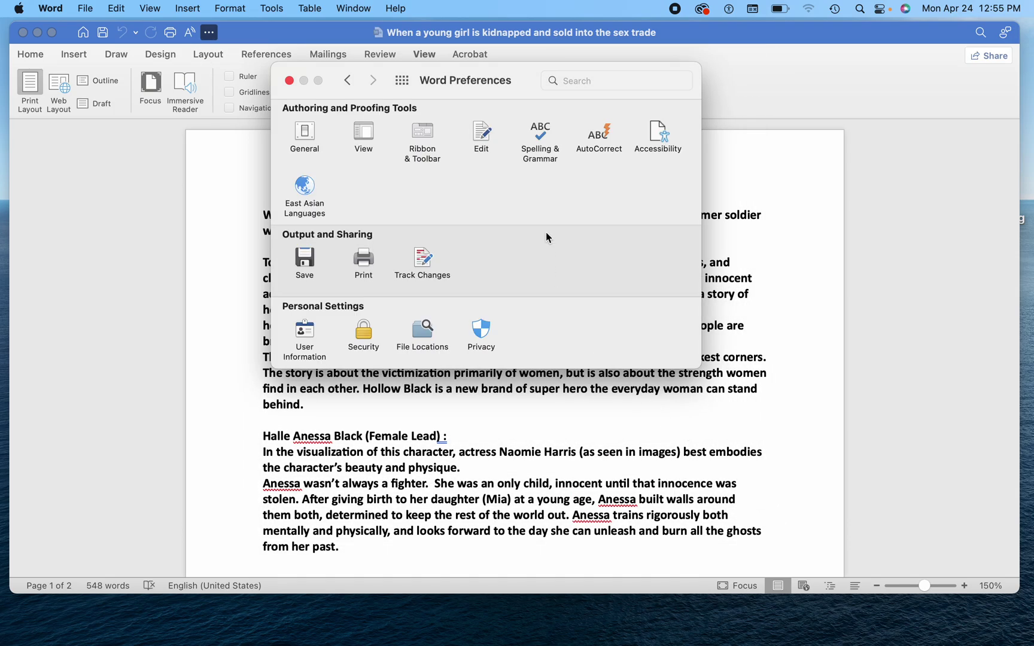
Close Word Preferences, start Read Aloud on the pitch document with Alt+Escape, then pause.
{"action": "left_click", "coordinate": [290, 80]}
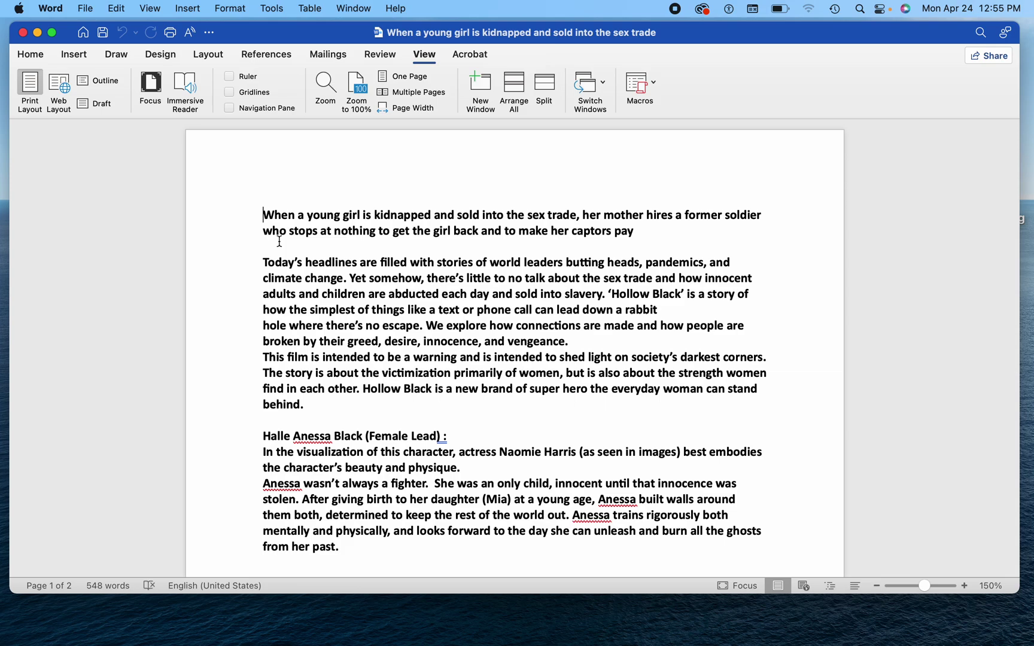
{"action": "key", "text": "alt+Escape"}
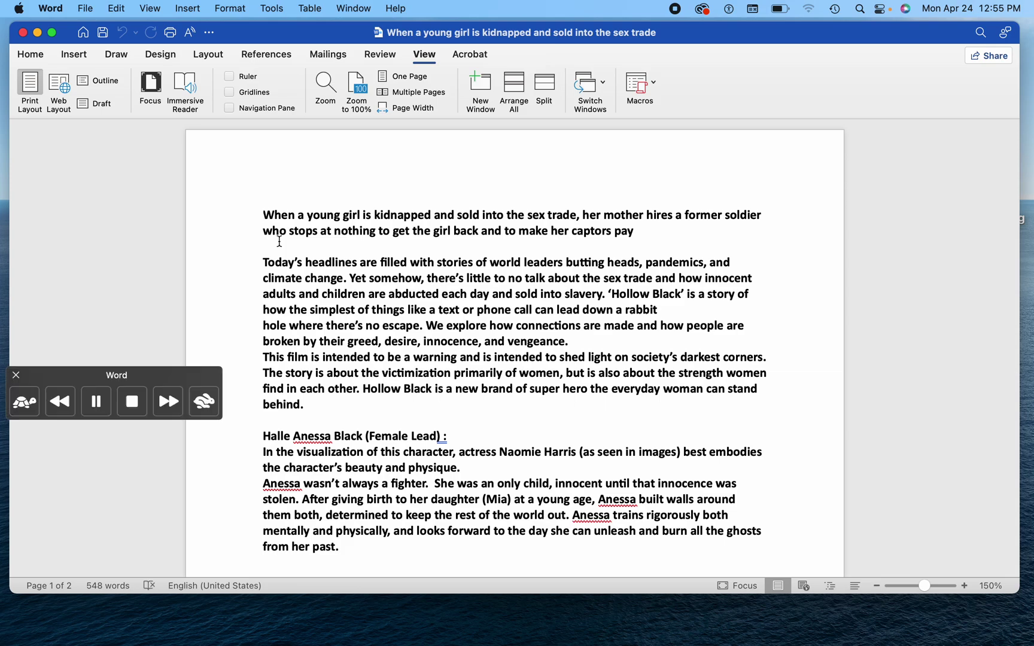
{"action": "left_click", "coordinate": [96, 401]}
Try reading rates 0.50X and 0.75X, leaving Read Aloud paused at 0.75X.
{"action": "left_click", "coordinate": [24, 401]}
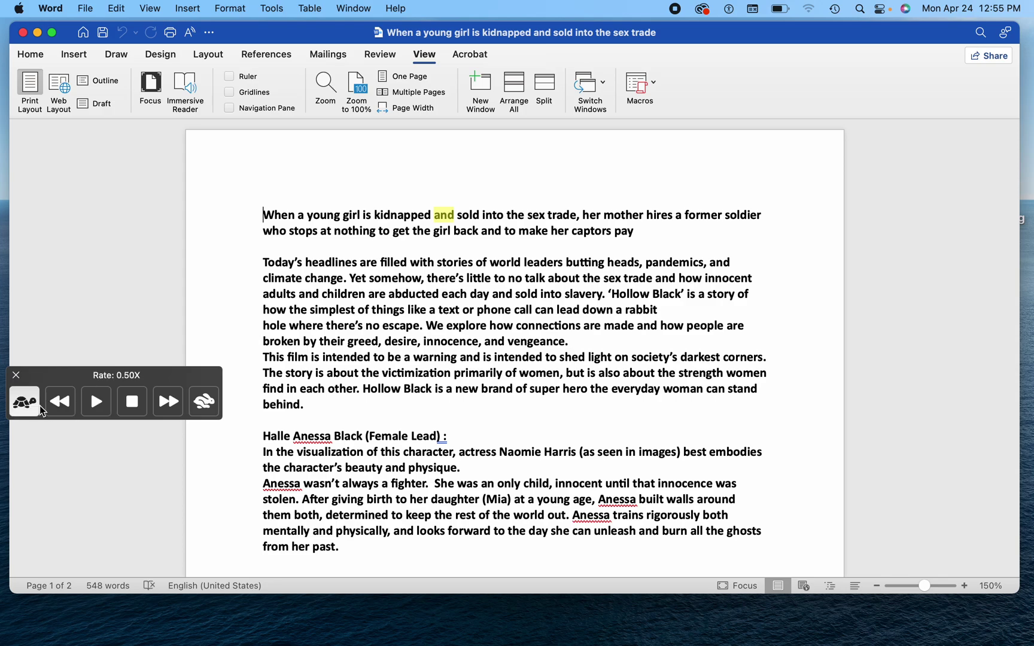
{"action": "left_click", "coordinate": [101, 403]}
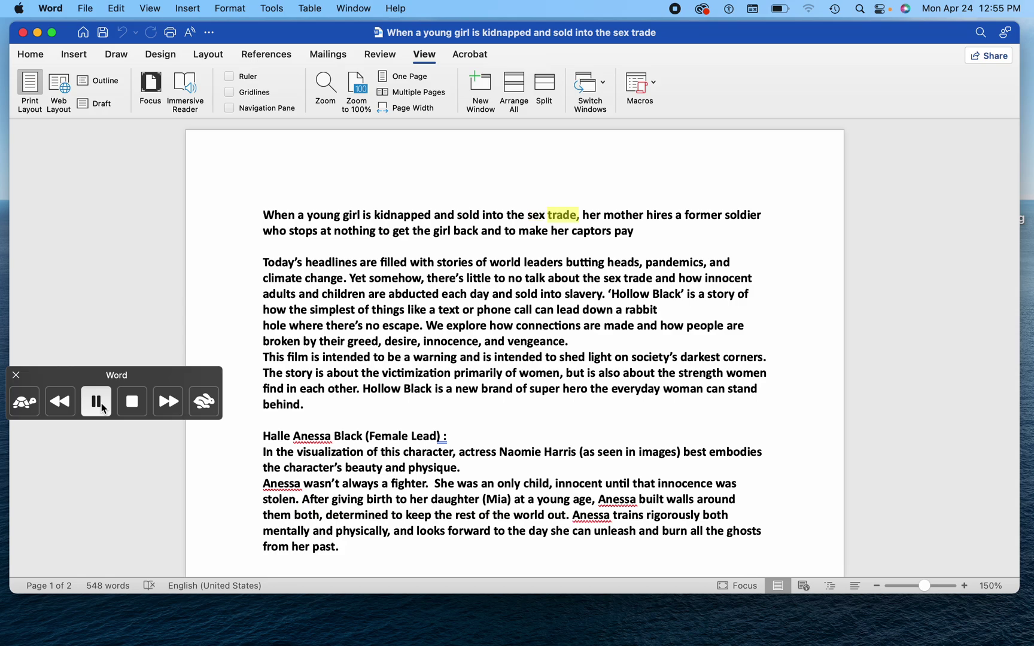
{"action": "left_click", "coordinate": [197, 404]}
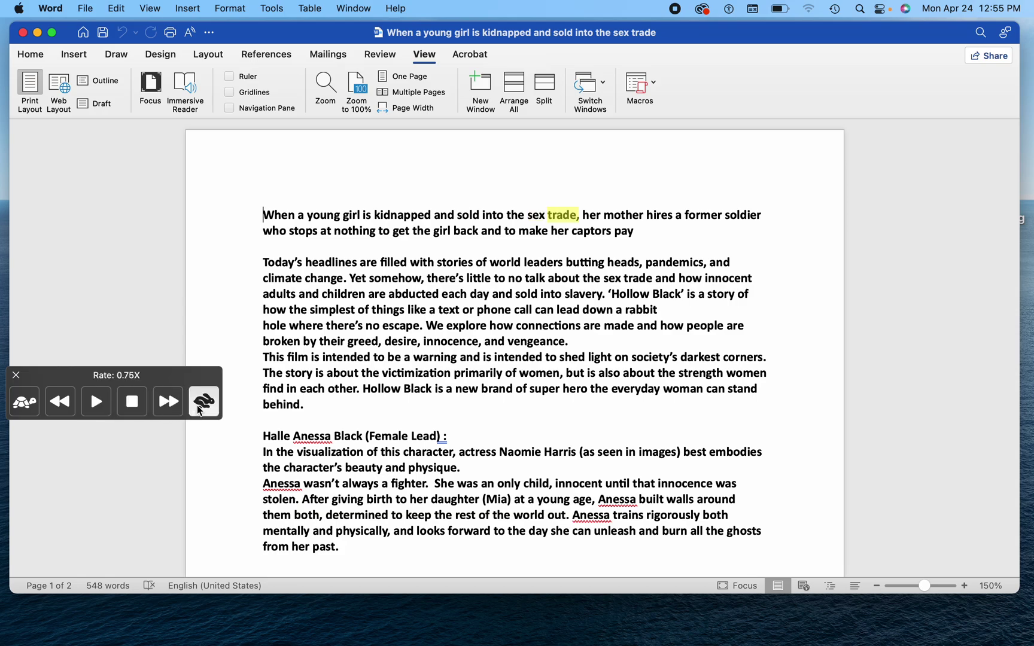
{"action": "left_click", "coordinate": [96, 407]}
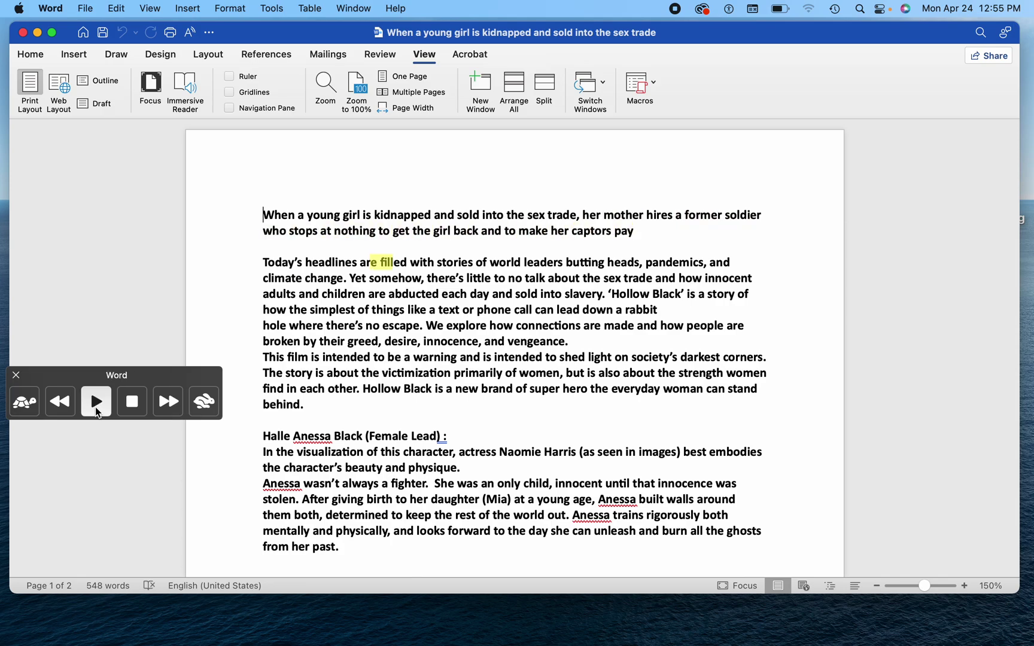
{"action": "left_click", "coordinate": [33, 404]}
{"action": "left_click", "coordinate": [23, 406]}
Open the Accessibility settings in System Preferences.
{"action": "mouse_move", "coordinate": [672, 640]}
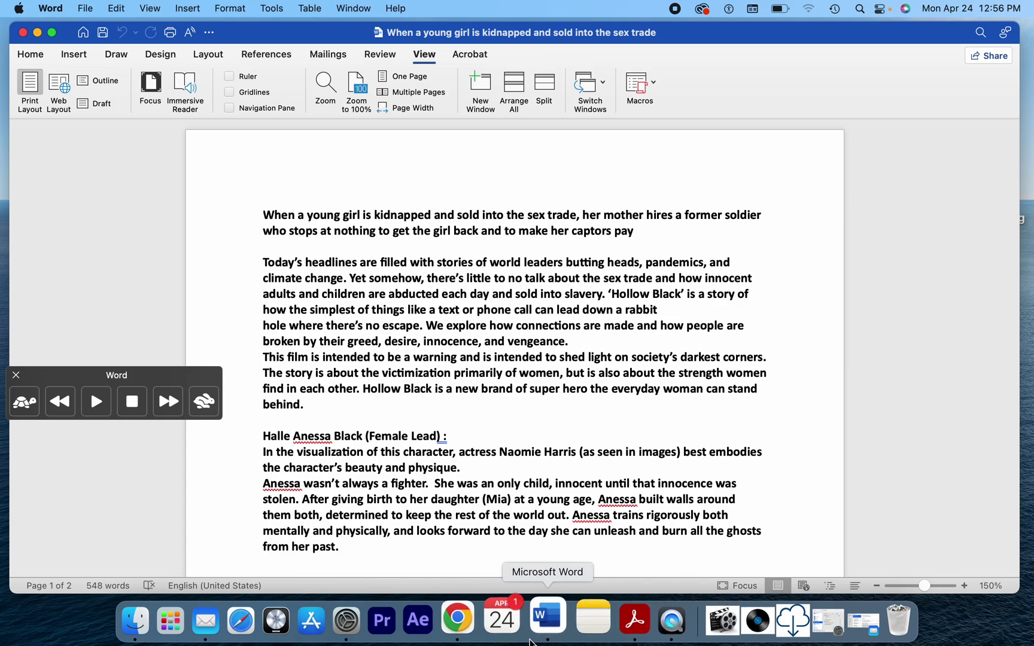
{"action": "left_click", "coordinate": [368, 621]}
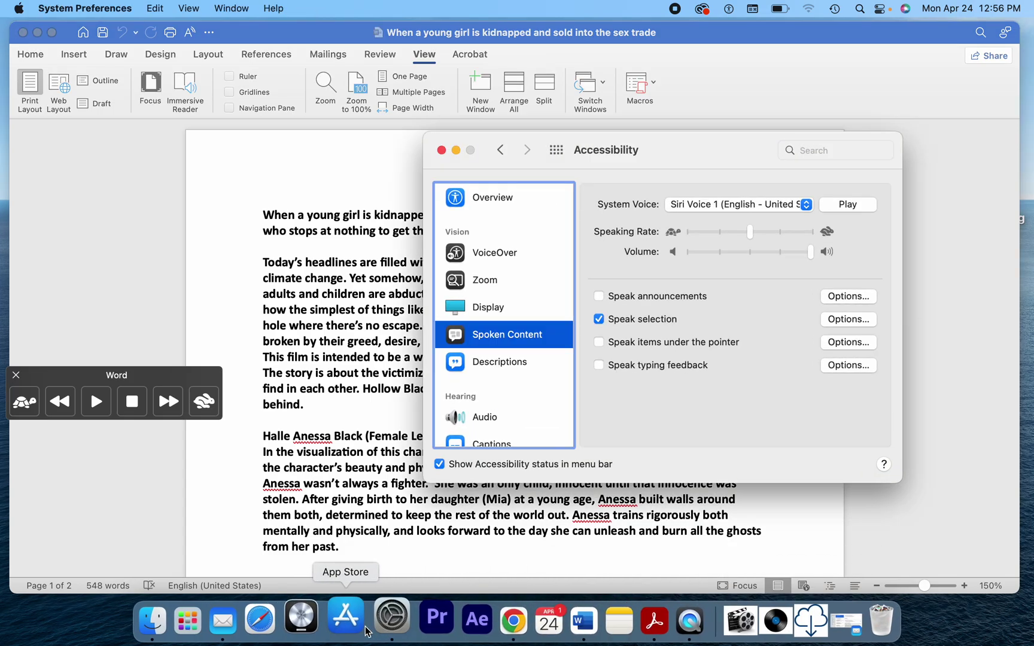
{"action": "left_click", "coordinate": [500, 152]}
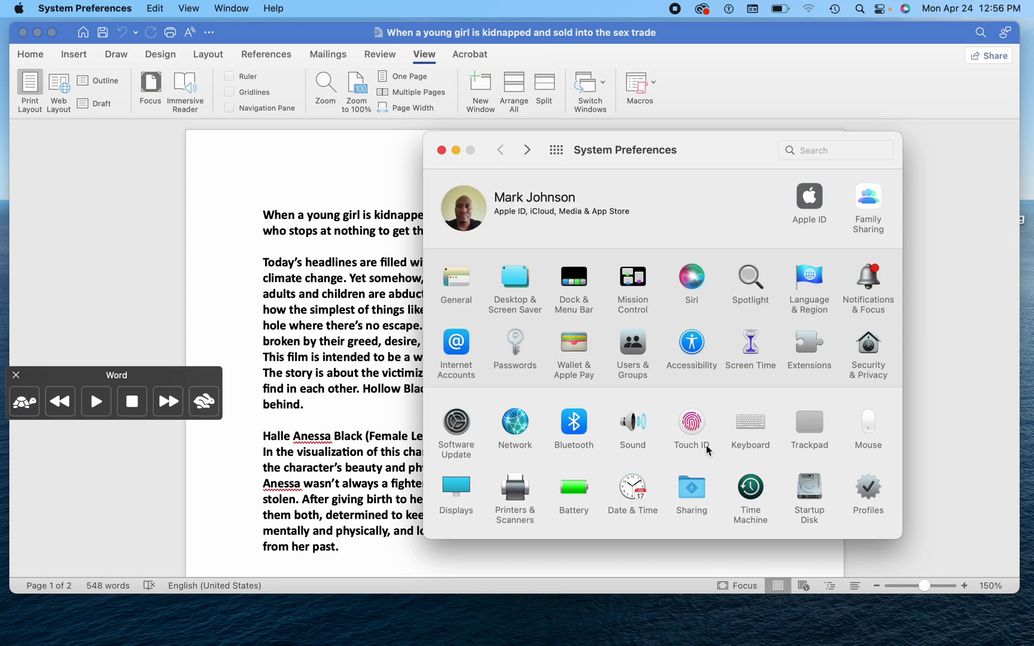
{"action": "left_click", "coordinate": [693, 352]}
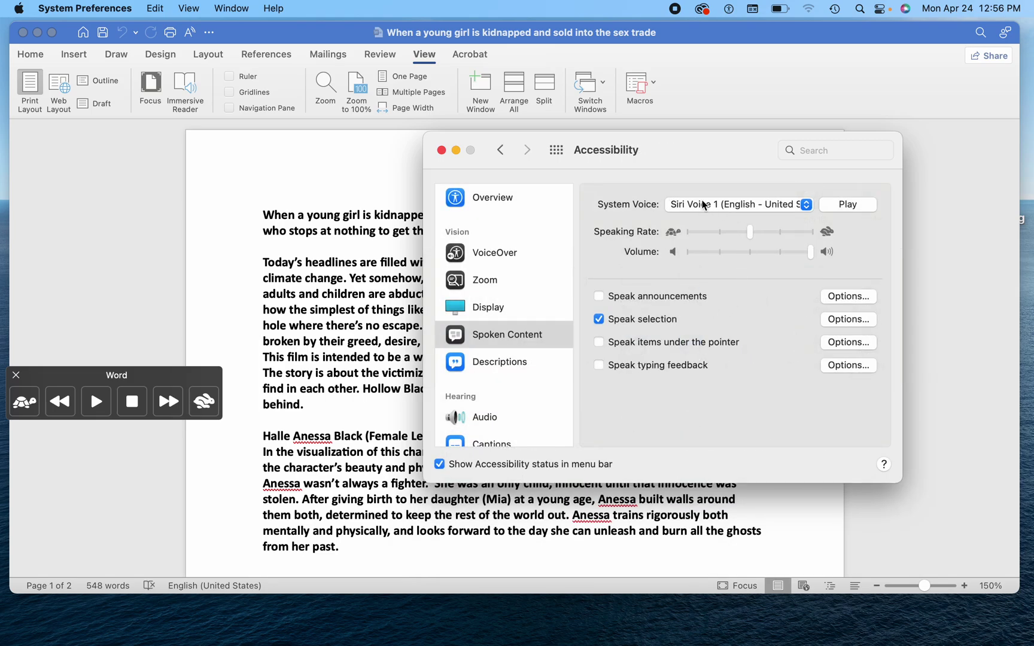
Try the system voices Fred, Tessa and Siri Voice 1 (United Kingdom).
{"action": "left_click", "coordinate": [805, 206]}
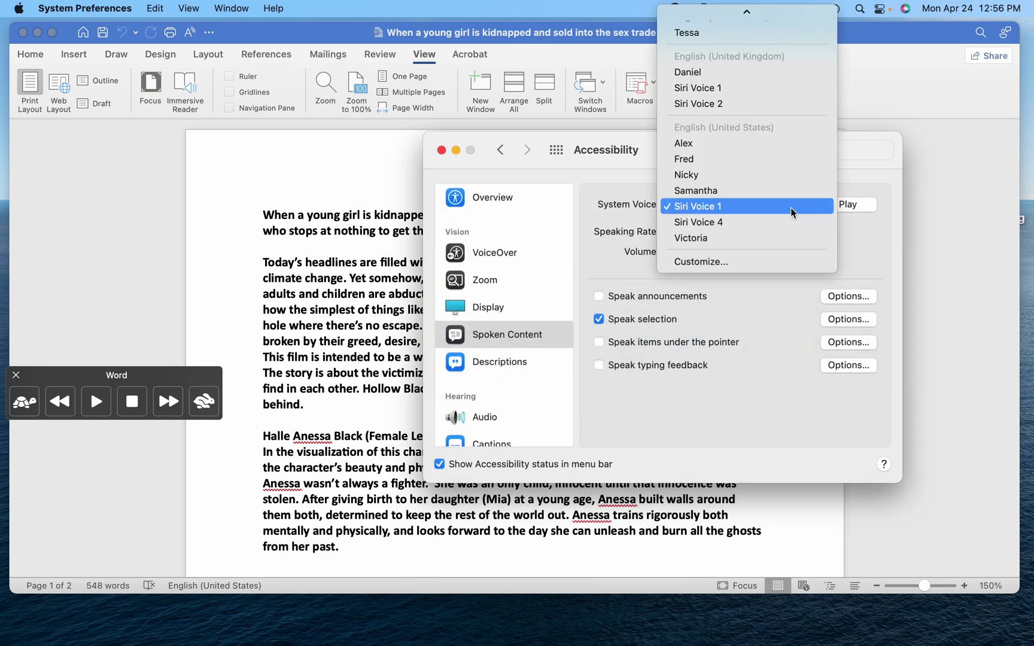
{"action": "left_click", "coordinate": [748, 161]}
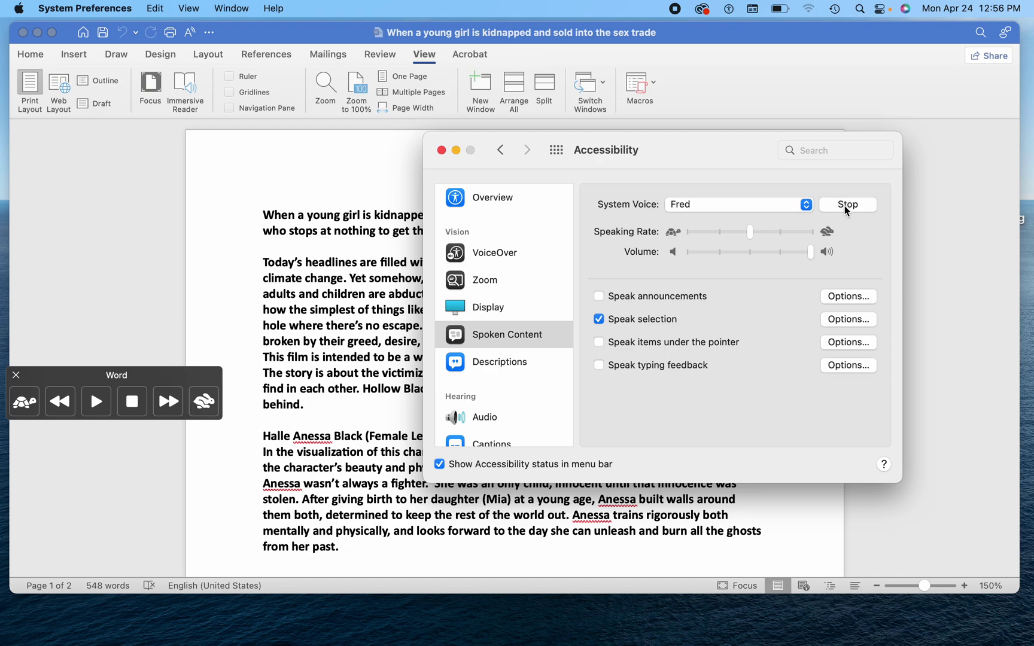
{"action": "left_click", "coordinate": [807, 206]}
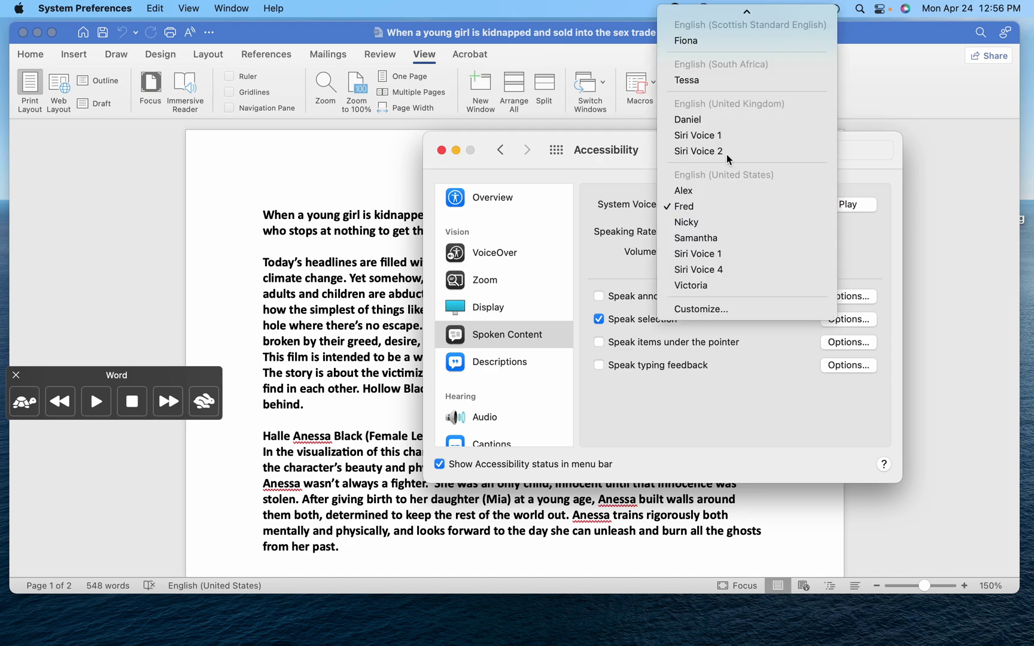
{"action": "left_click", "coordinate": [735, 83]}
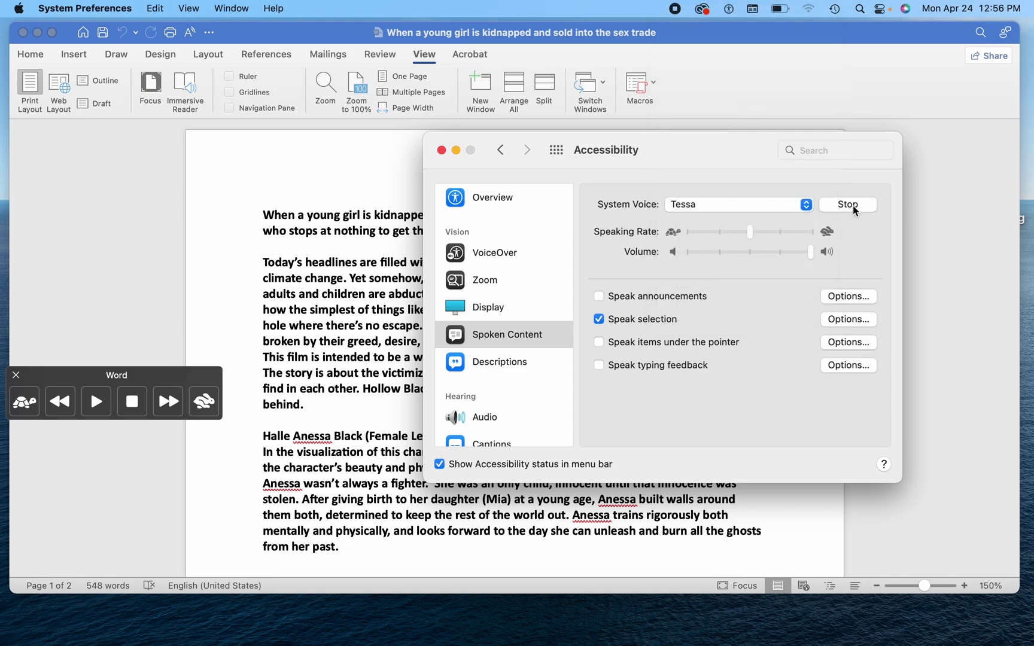
{"action": "left_click", "coordinate": [806, 204]}
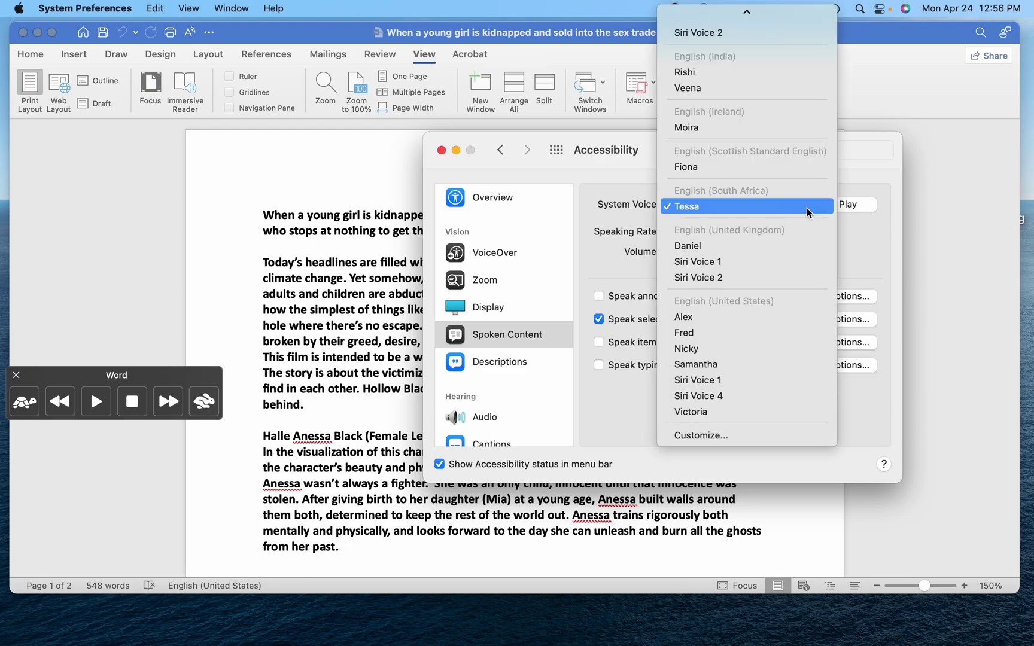
{"action": "left_click", "coordinate": [736, 262]}
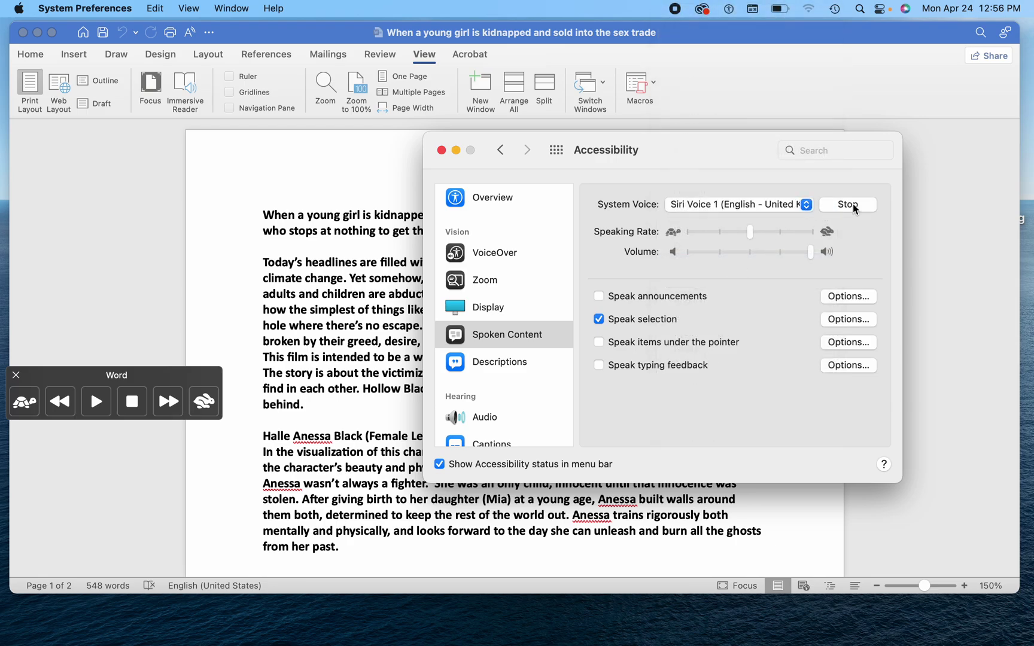
Preview Siri Voice 1 (United States), try Siri Voice 4, then settle on Siri Voice 1 (United States).
{"action": "left_click", "coordinate": [806, 205]}
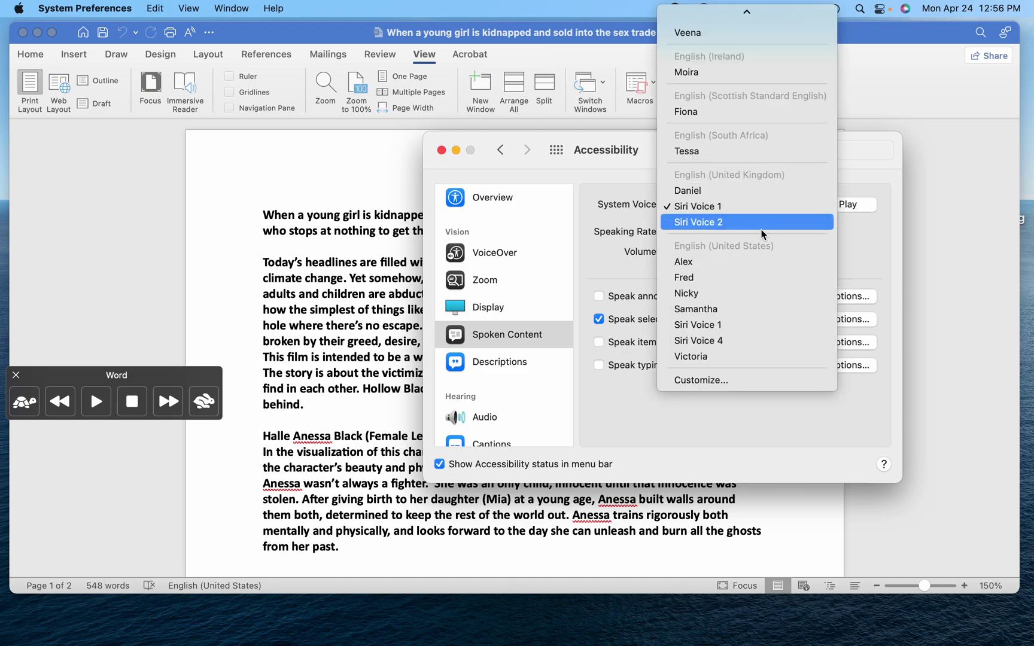
{"action": "left_click", "coordinate": [738, 326]}
{"action": "left_click", "coordinate": [843, 206]}
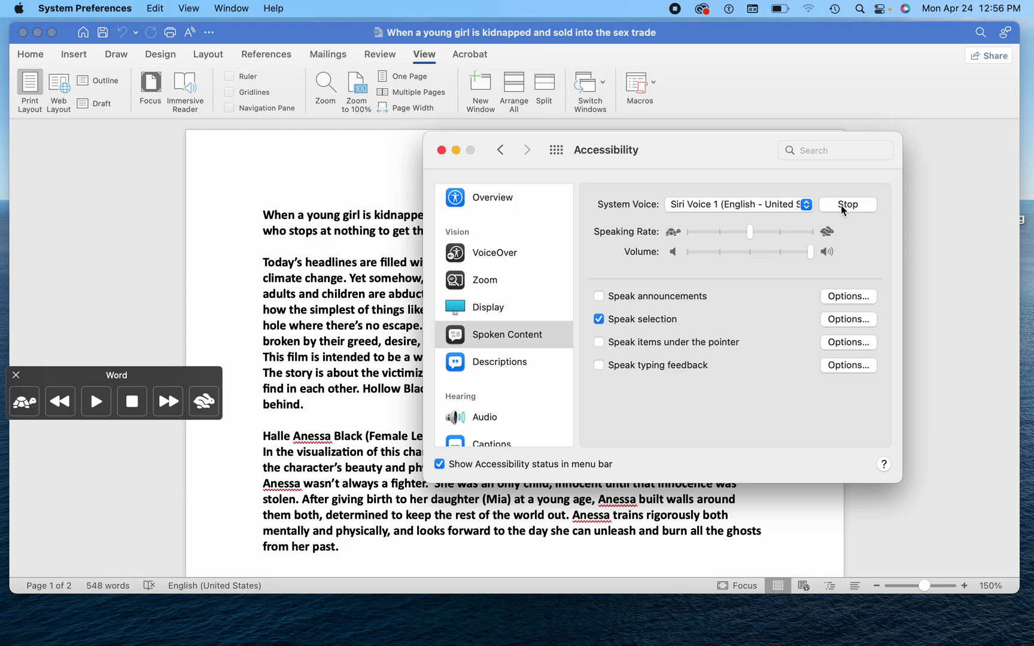
{"action": "left_click", "coordinate": [805, 206]}
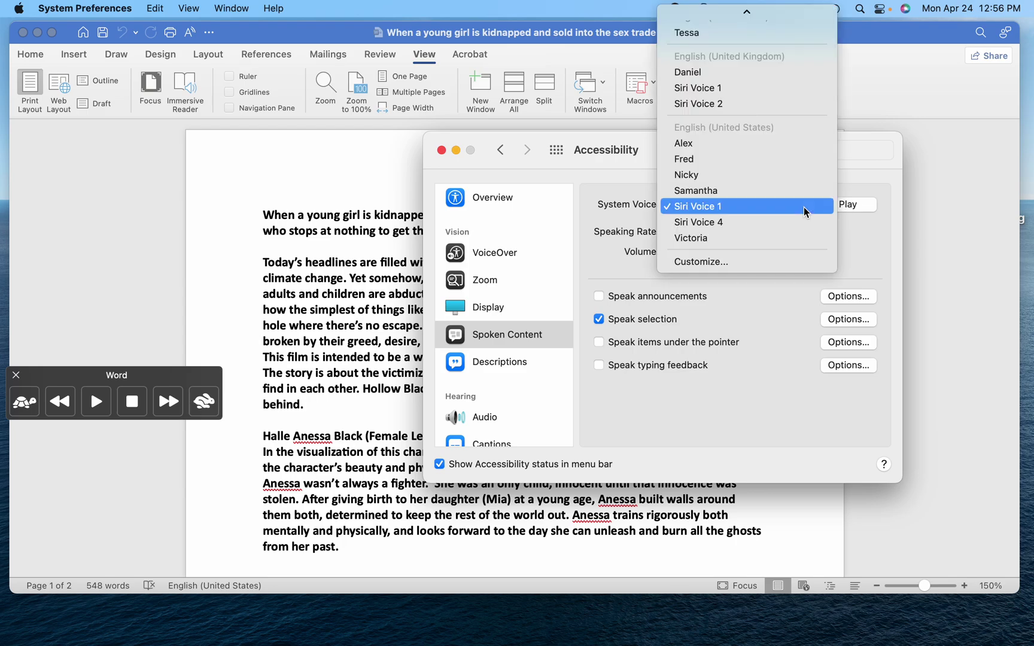
{"action": "left_click", "coordinate": [761, 222]}
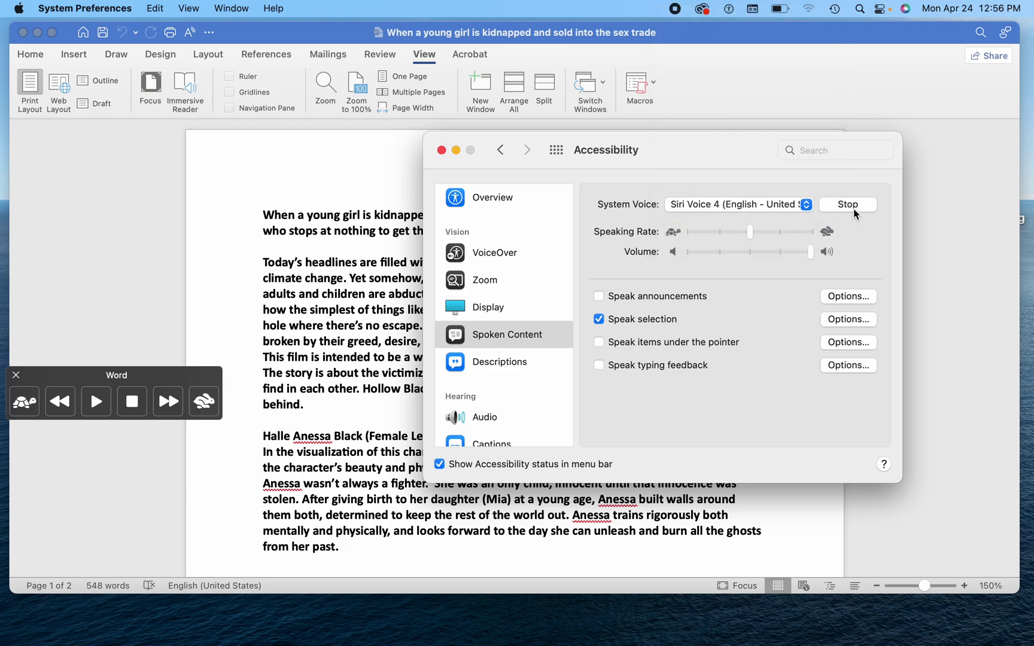
{"action": "left_click", "coordinate": [807, 205]}
{"action": "left_click", "coordinate": [767, 190]}
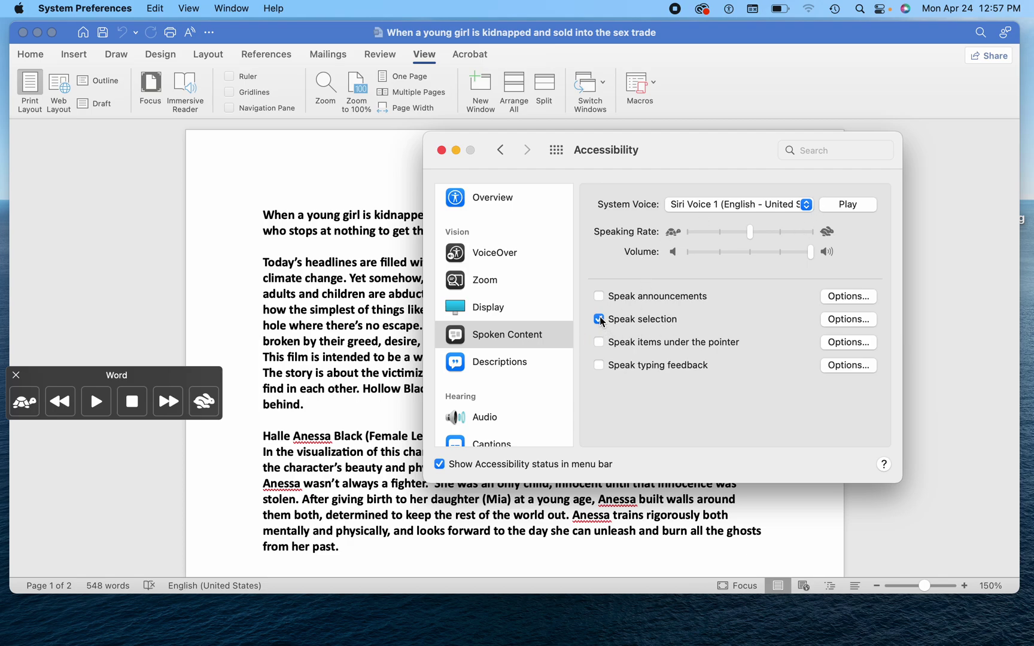
Close Accessibility settings, play and pause Read Aloud, and move its control bar aside.
{"action": "left_click", "coordinate": [441, 150]}
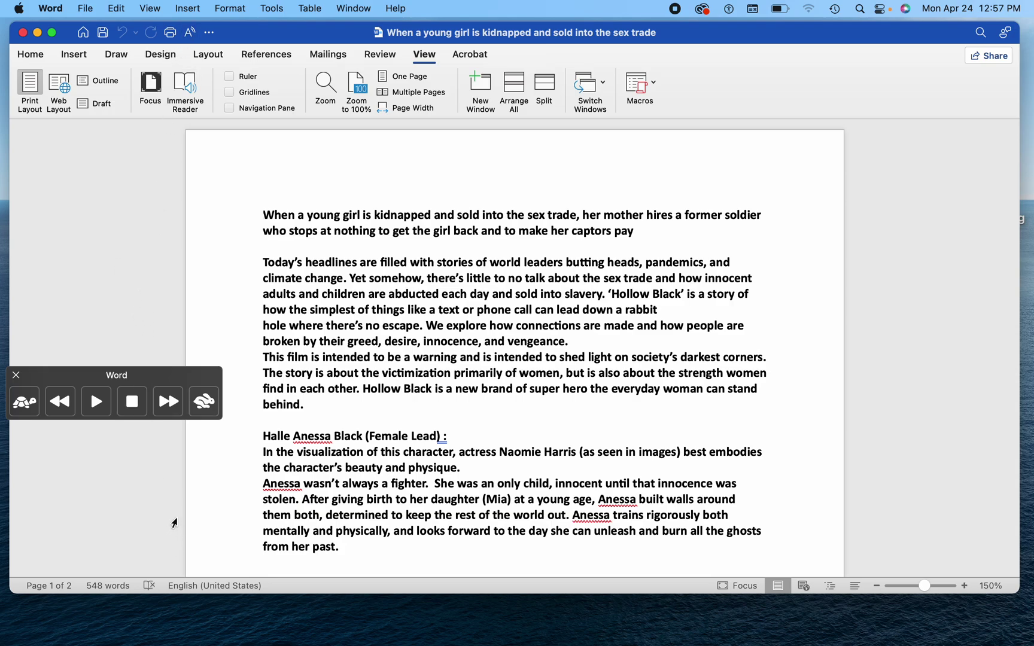
{"action": "left_click", "coordinate": [94, 407]}
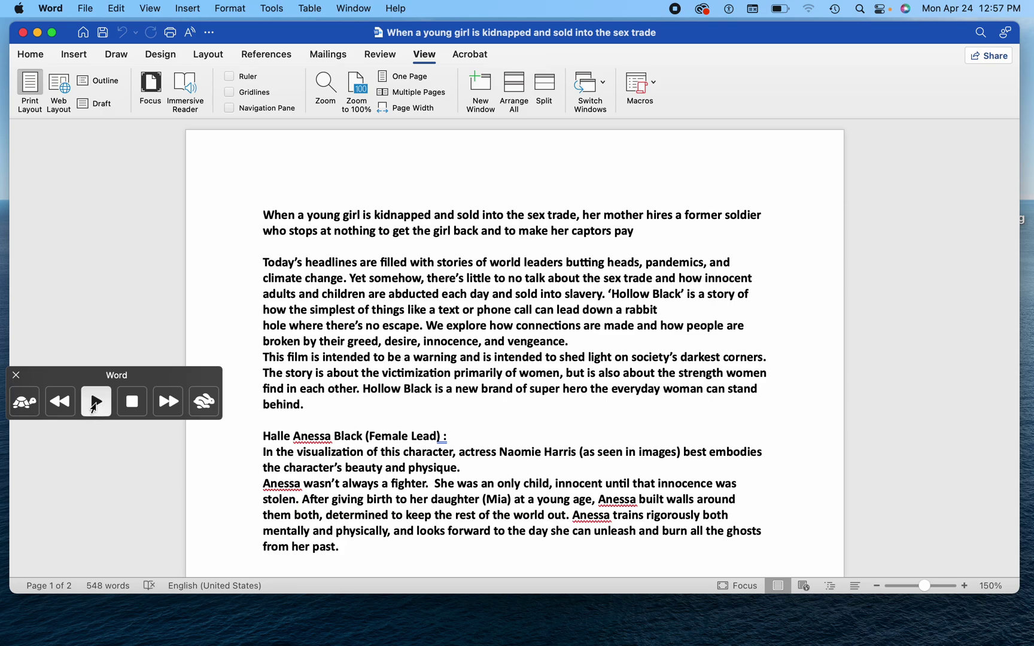
{"action": "left_click", "coordinate": [94, 407]}
{"action": "left_click", "coordinate": [94, 407]}
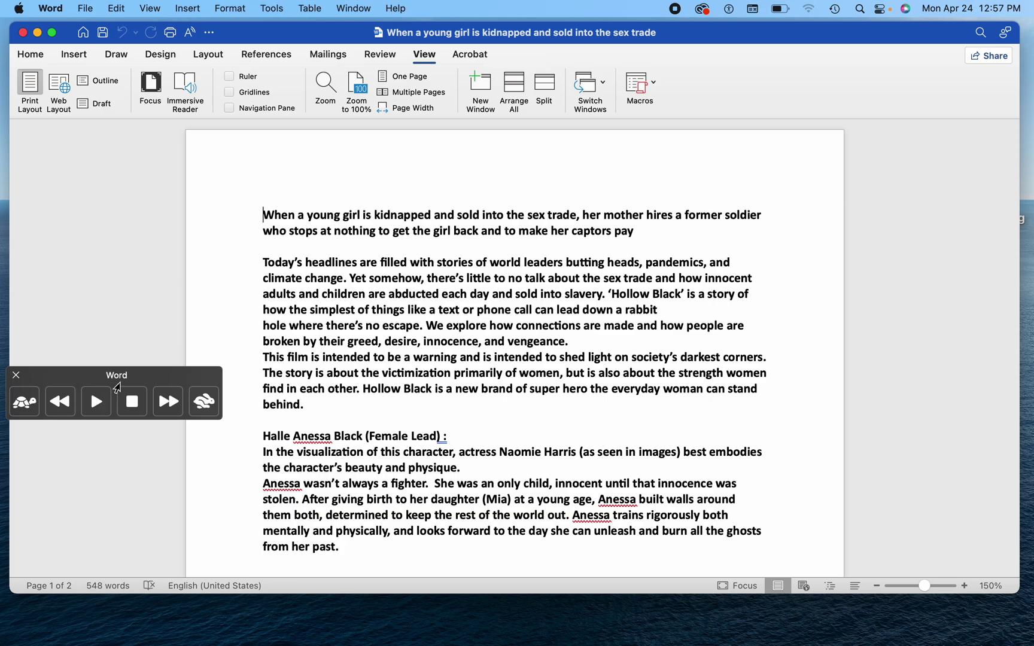
{"action": "left_click_drag", "start_coordinate": [162, 377], "coordinate": [87, 371]}
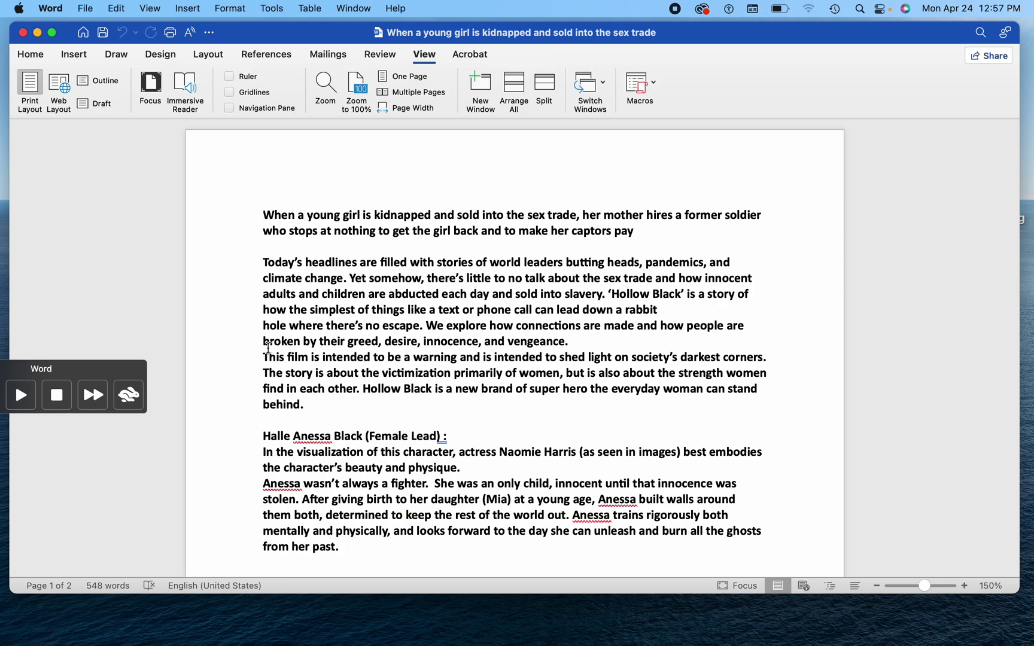
Read the document aloud from the "This film" line, pausing at the word "and".
{"action": "left_click", "coordinate": [271, 358]}
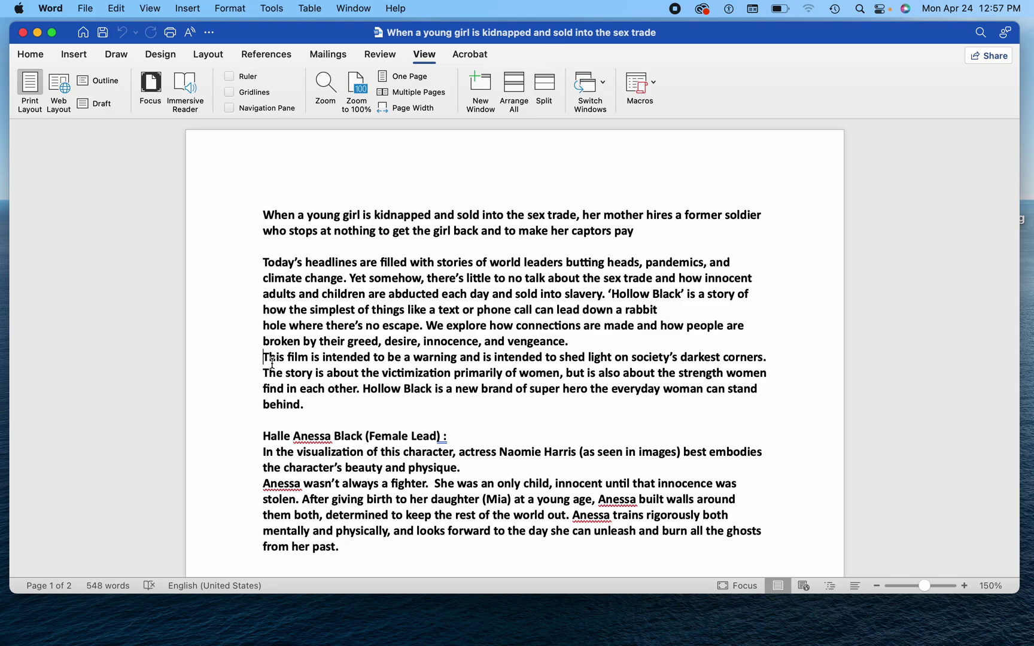
{"action": "key", "text": "alt+Escape"}
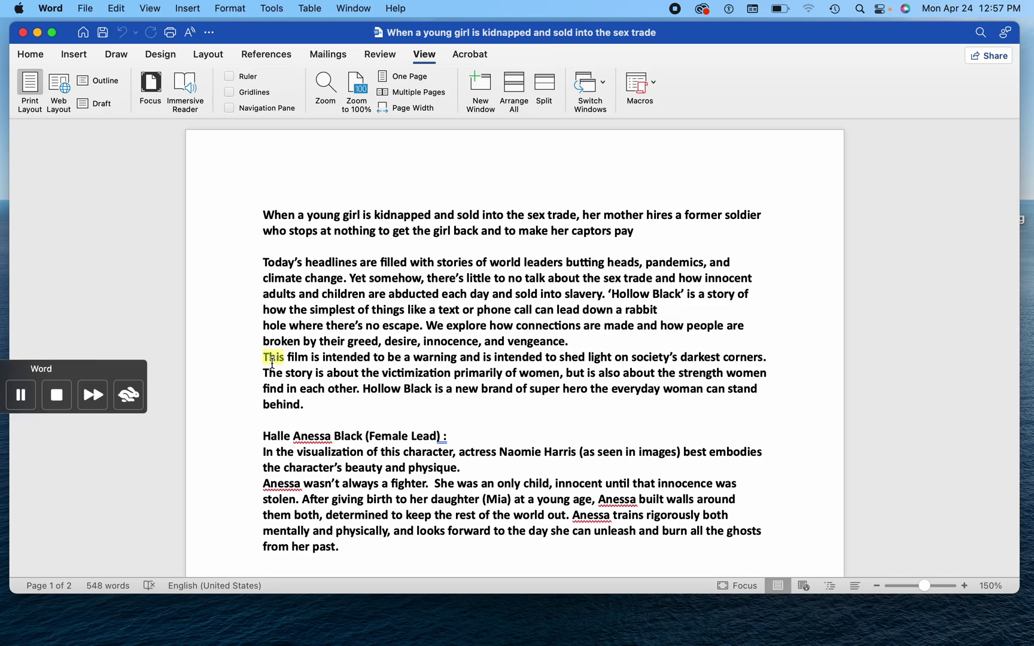
{"action": "left_click", "coordinate": [21, 395]}
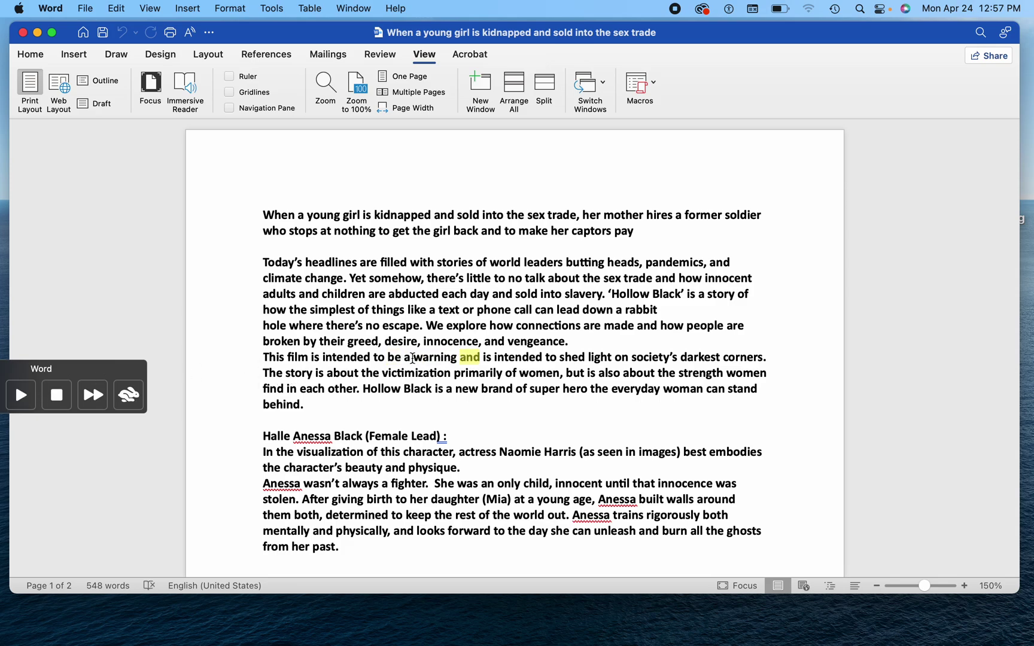